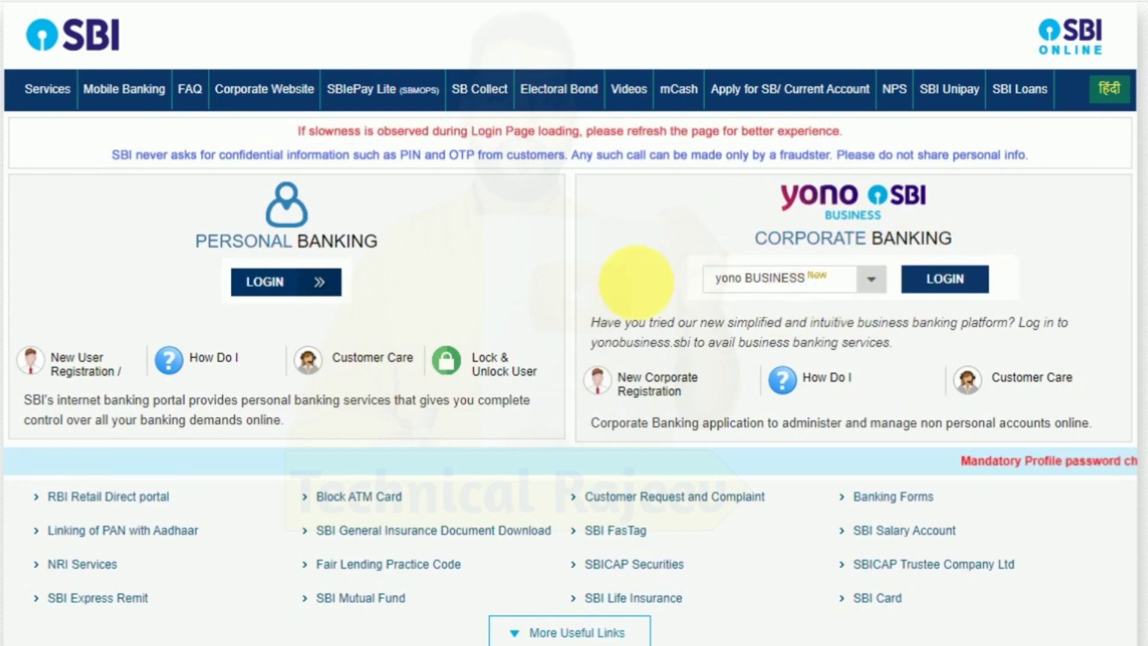
Proceed through the personal banking login and open the debit card request and tracking page of the ATM card services
click(310, 282)
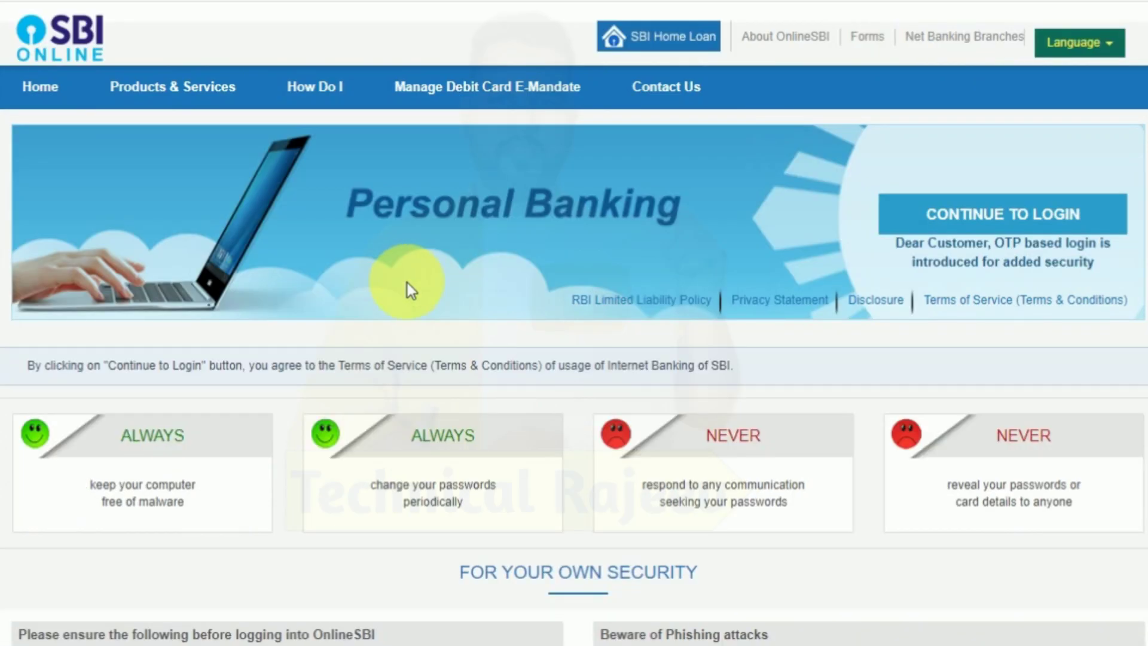
click(1016, 227)
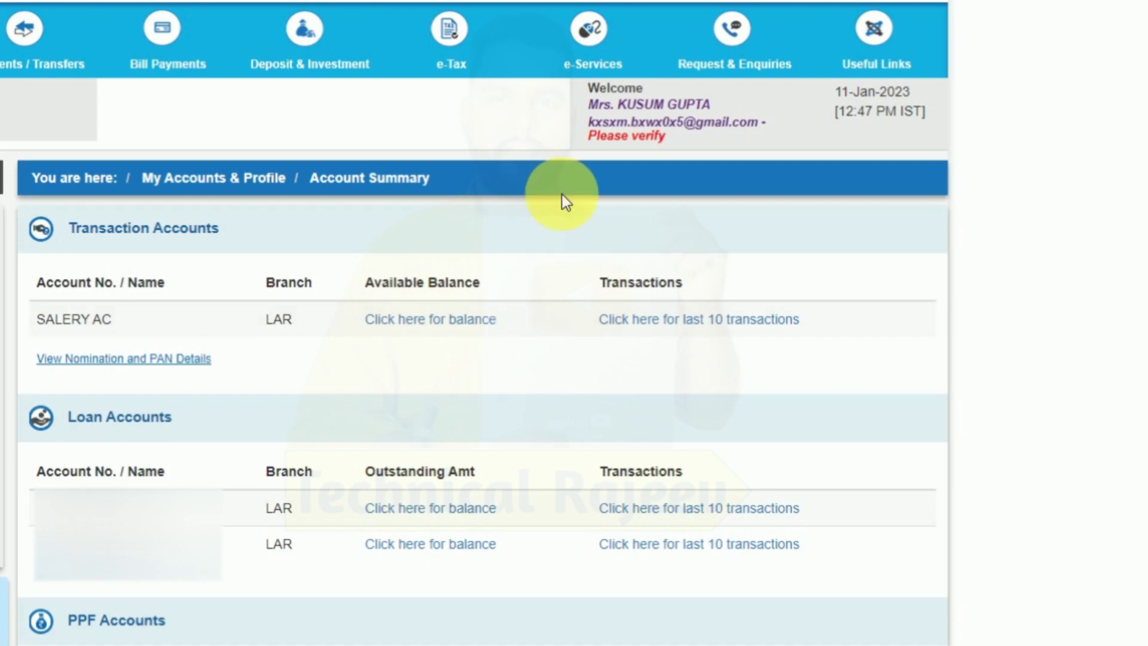
mouse_move(594, 33)
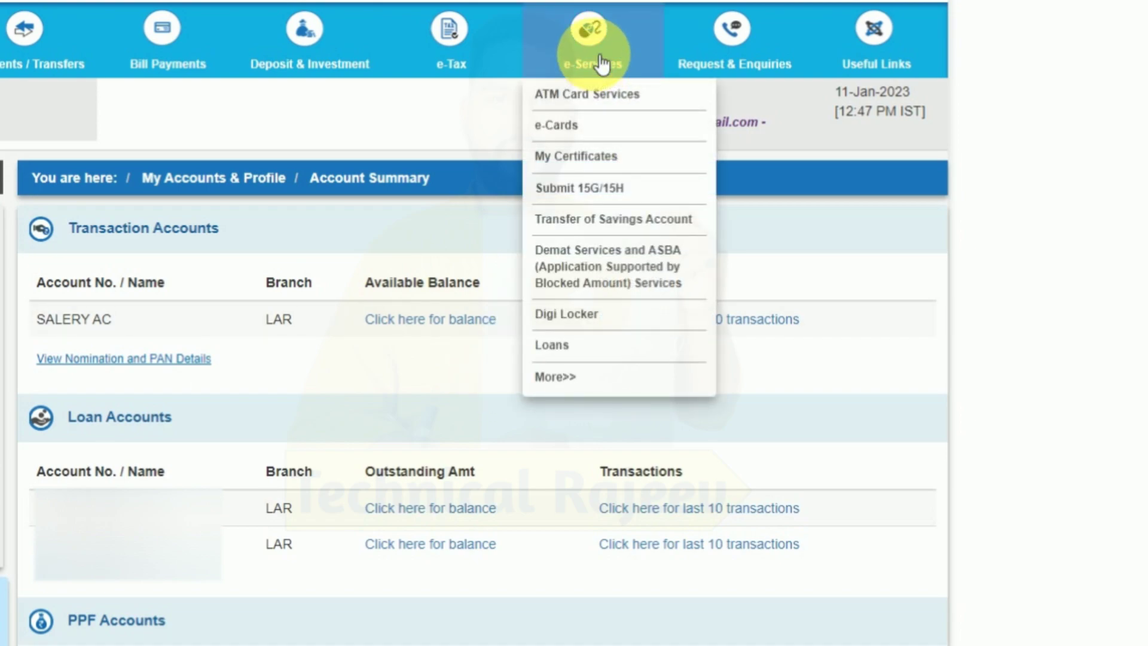
click(625, 99)
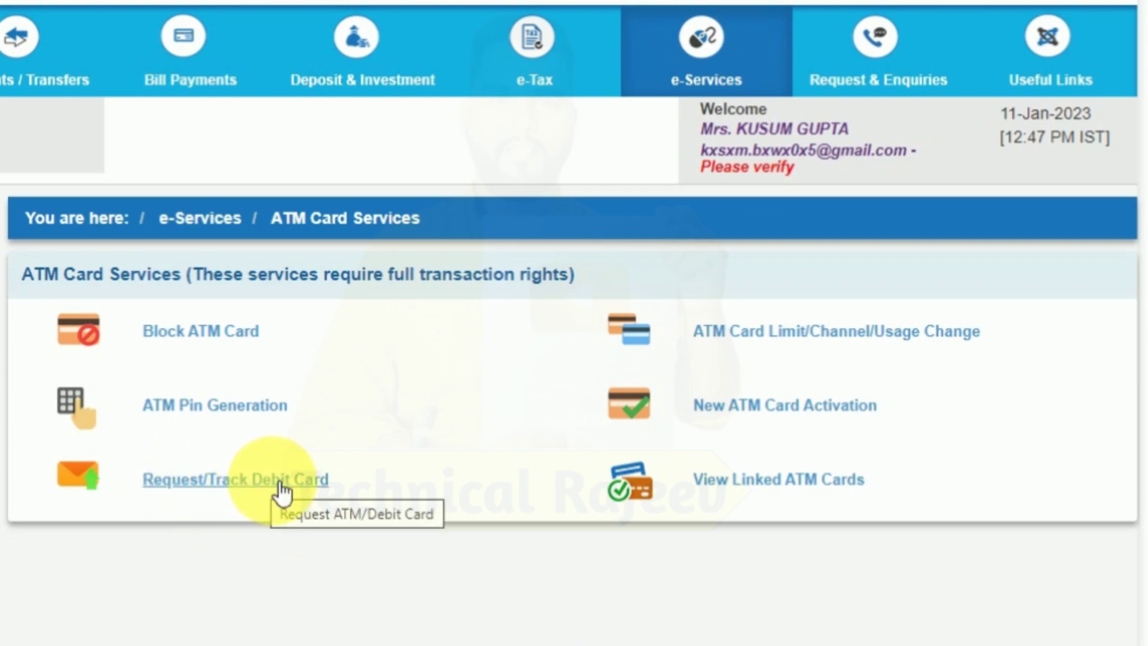
click(282, 491)
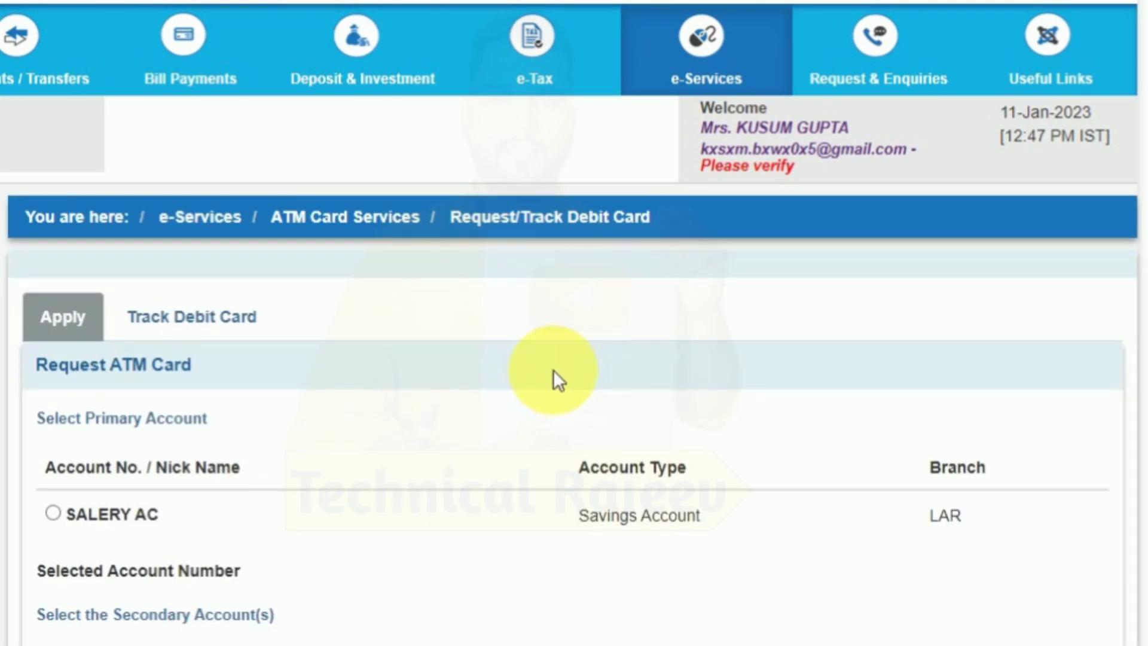
Select SALERY AC as the primary account, set the card category to Debit Card, and fill in the cardholder's name
scroll(554, 370, down, 3)
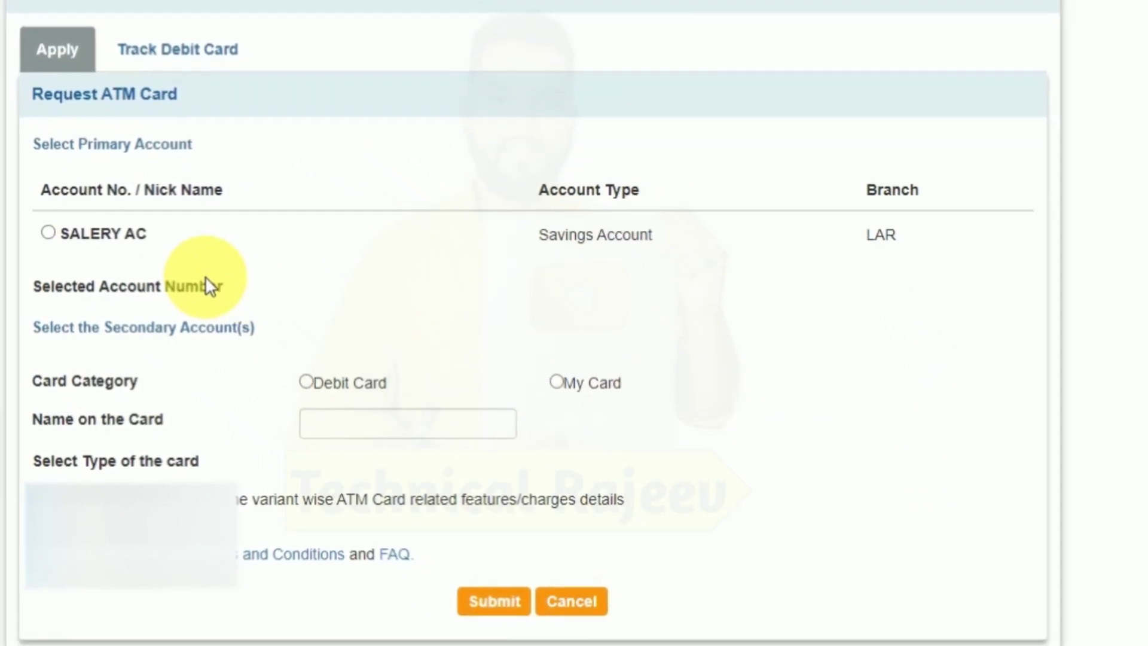
click(42, 227)
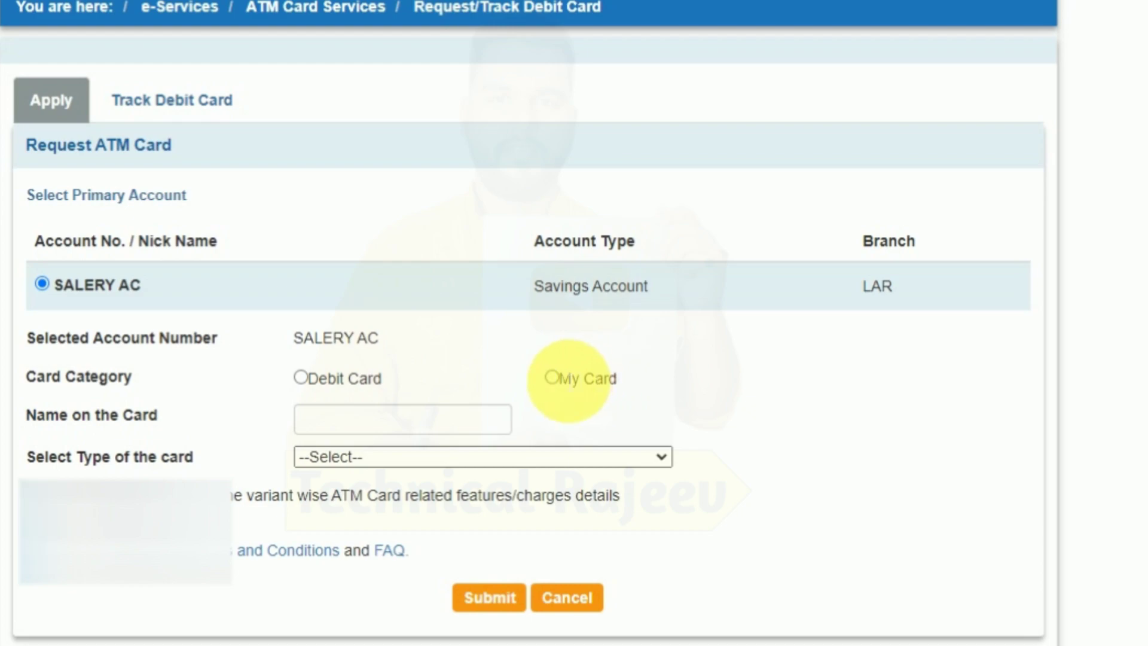
click(300, 378)
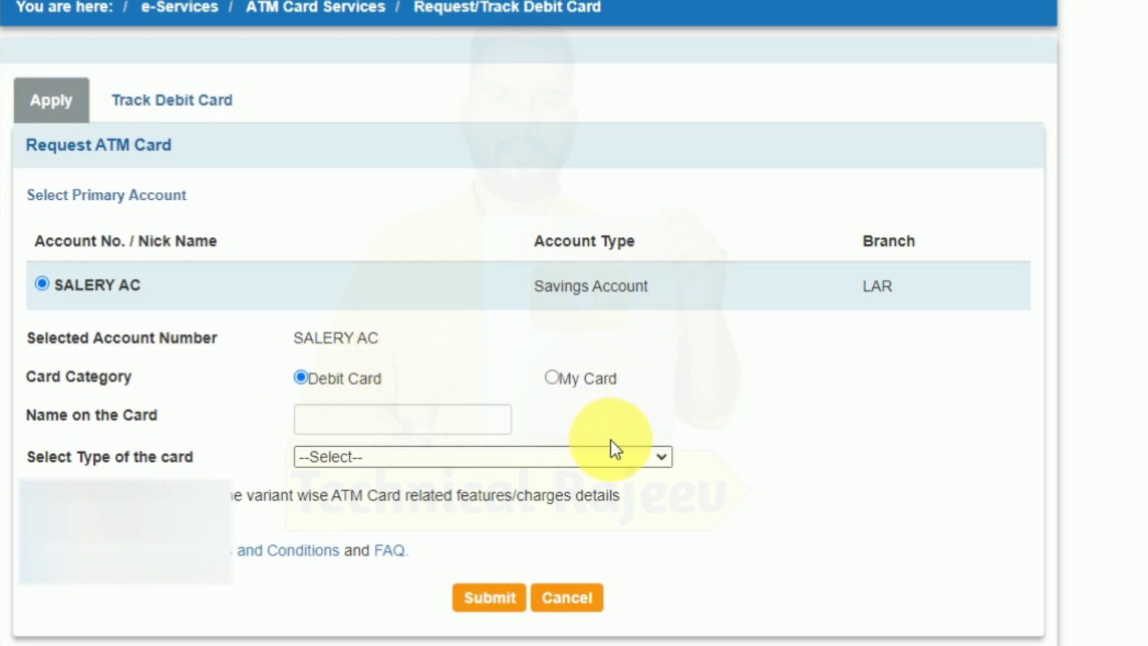
click(353, 426)
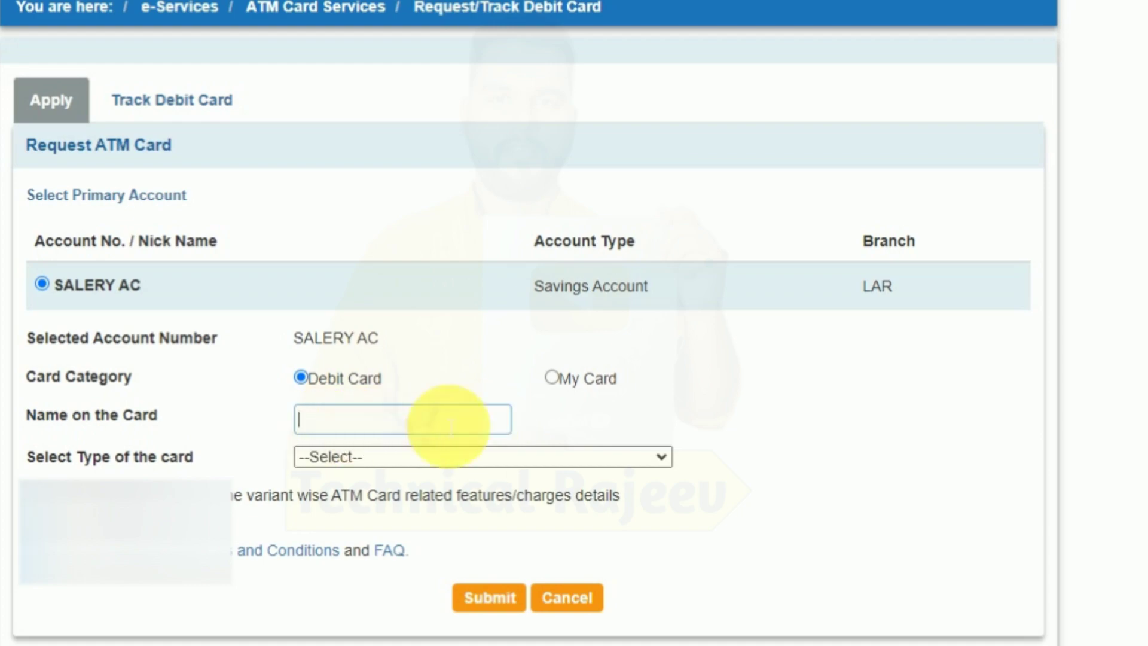
Set the card type to SBI PayPass International Debit Card (MasterCard), accept the disclaimer, and submit the request form
click(426, 454)
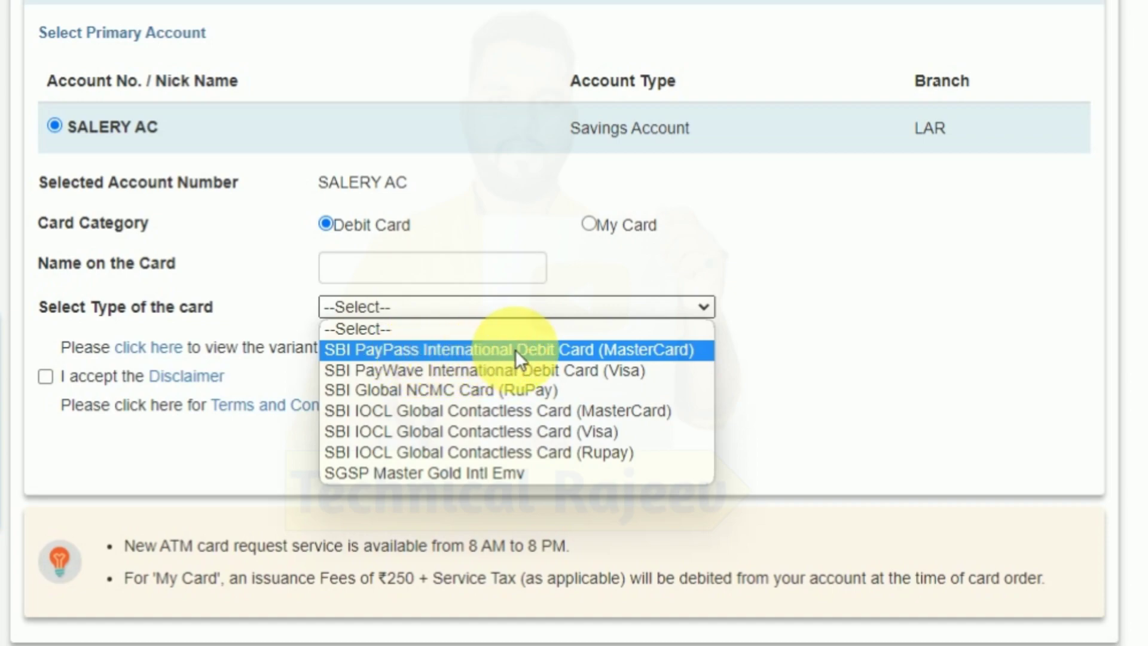
click(667, 351)
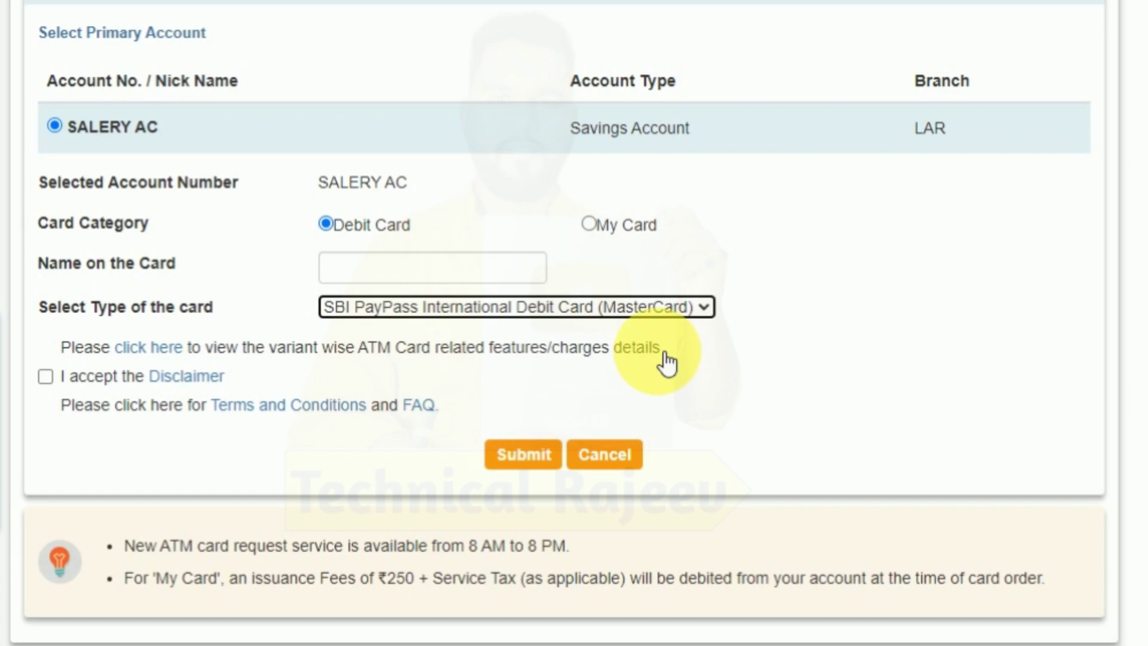
click(47, 376)
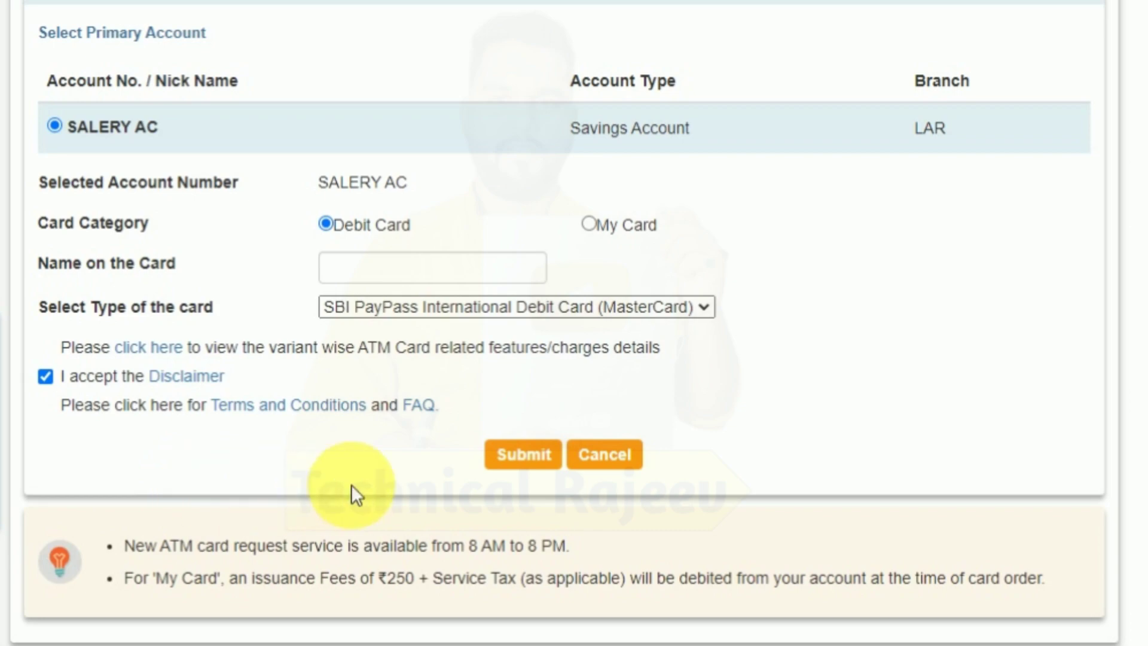
click(514, 461)
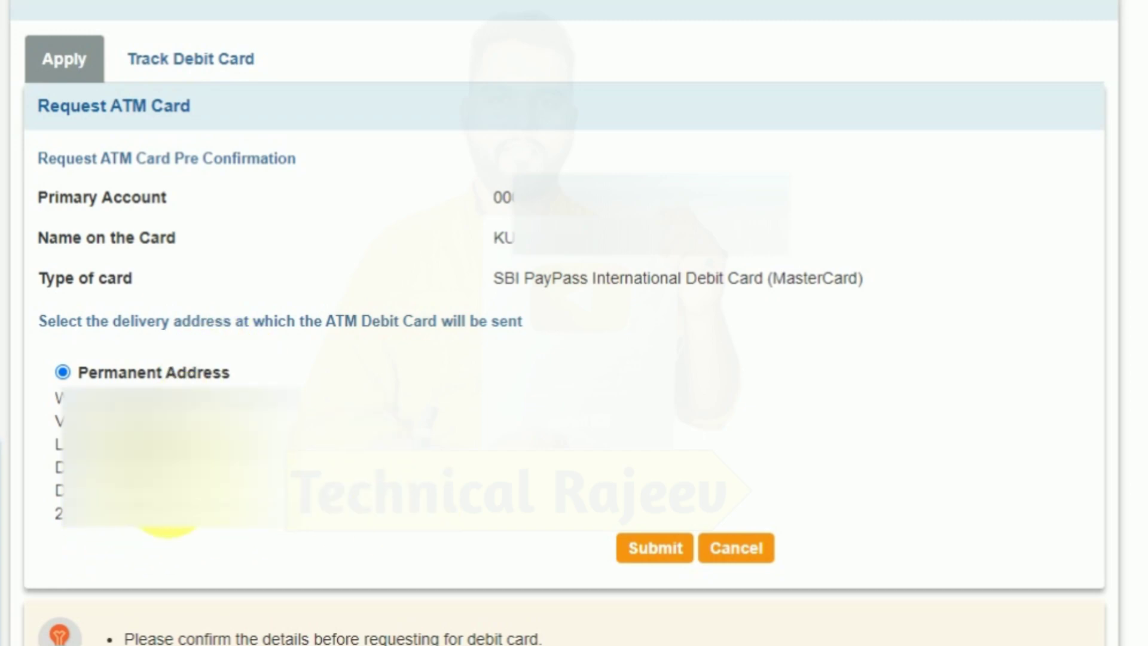
Confirm the card request with delivery to the permanent address and choose One Time Password (OTP) as the validation mode
click(663, 555)
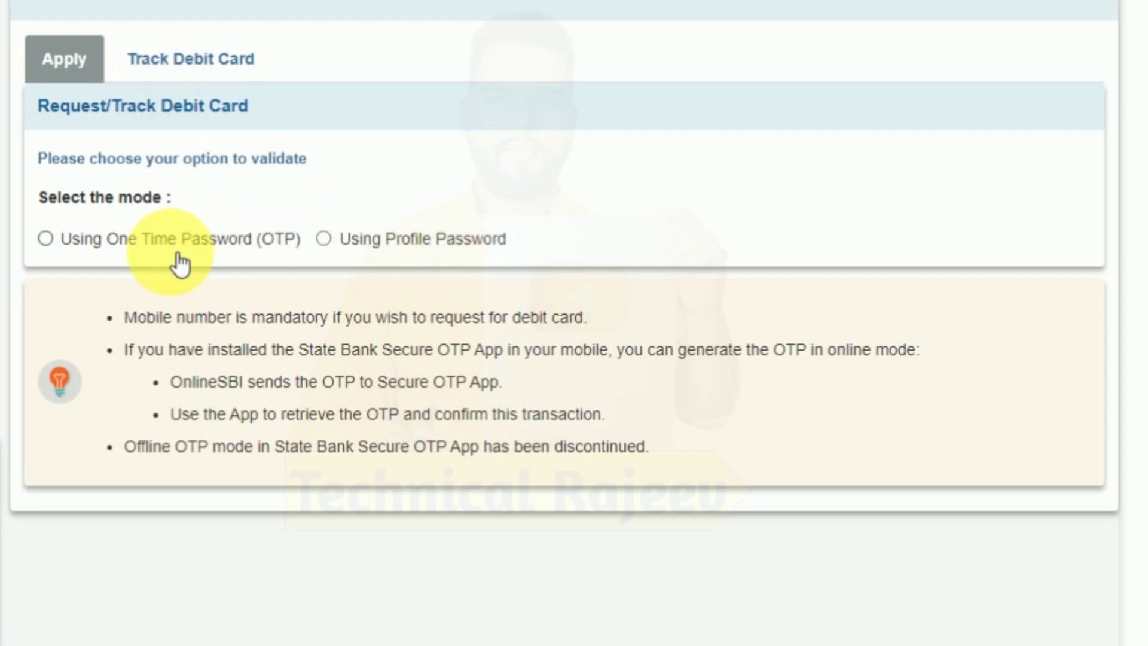
click(44, 239)
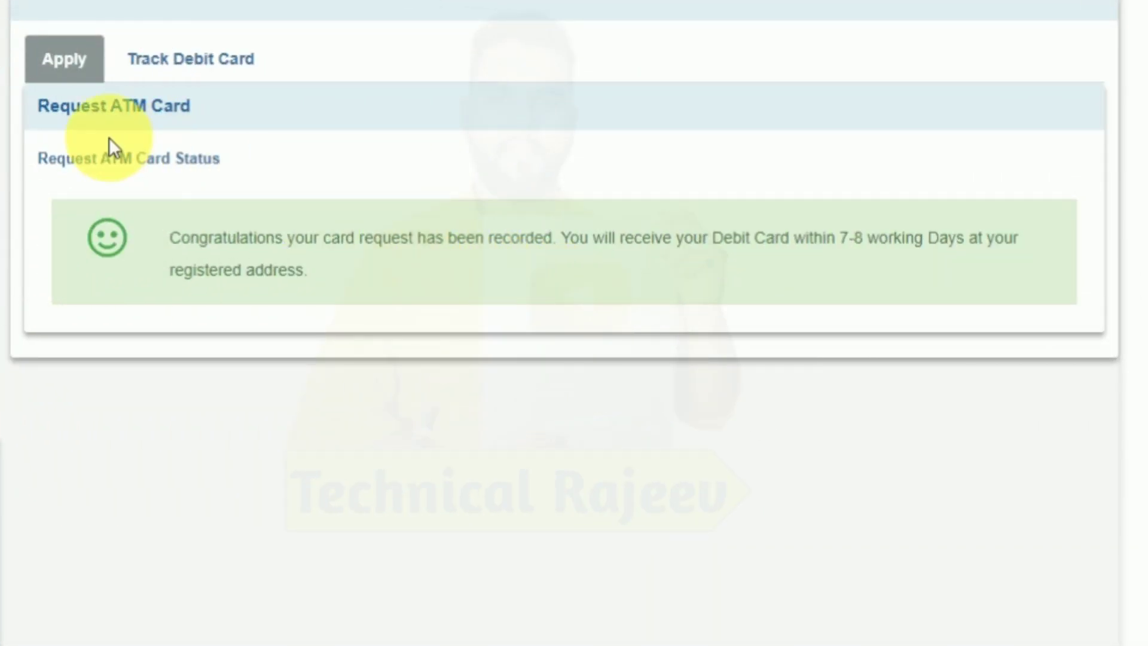
drag(34, 158, 224, 159)
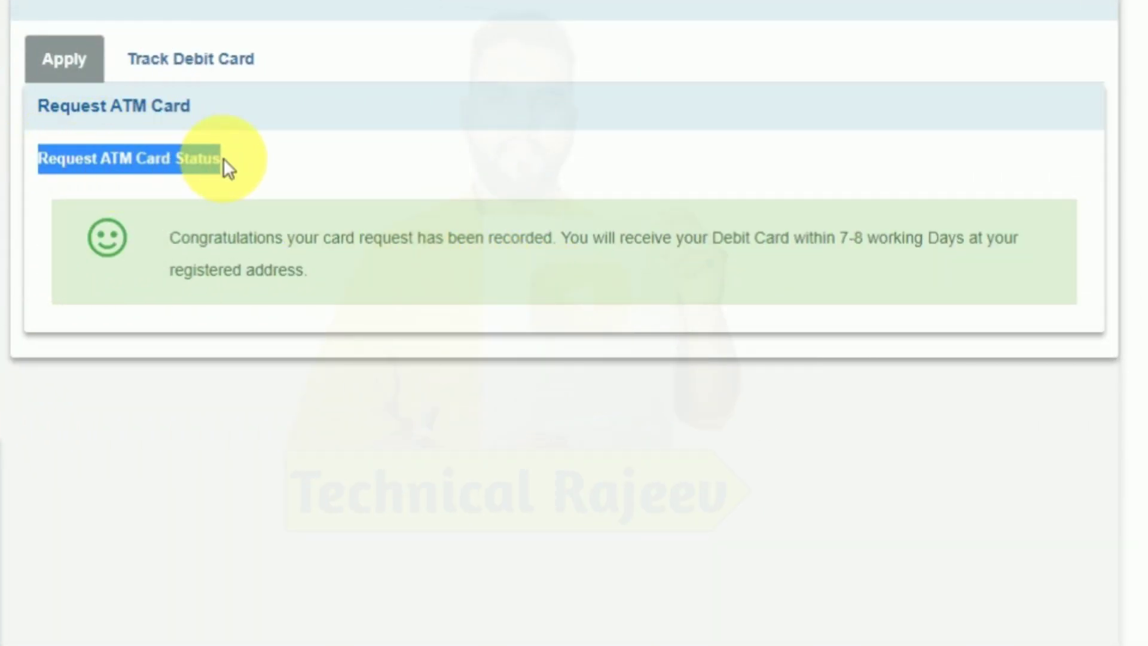
click(336, 167)
drag(169, 239, 303, 271)
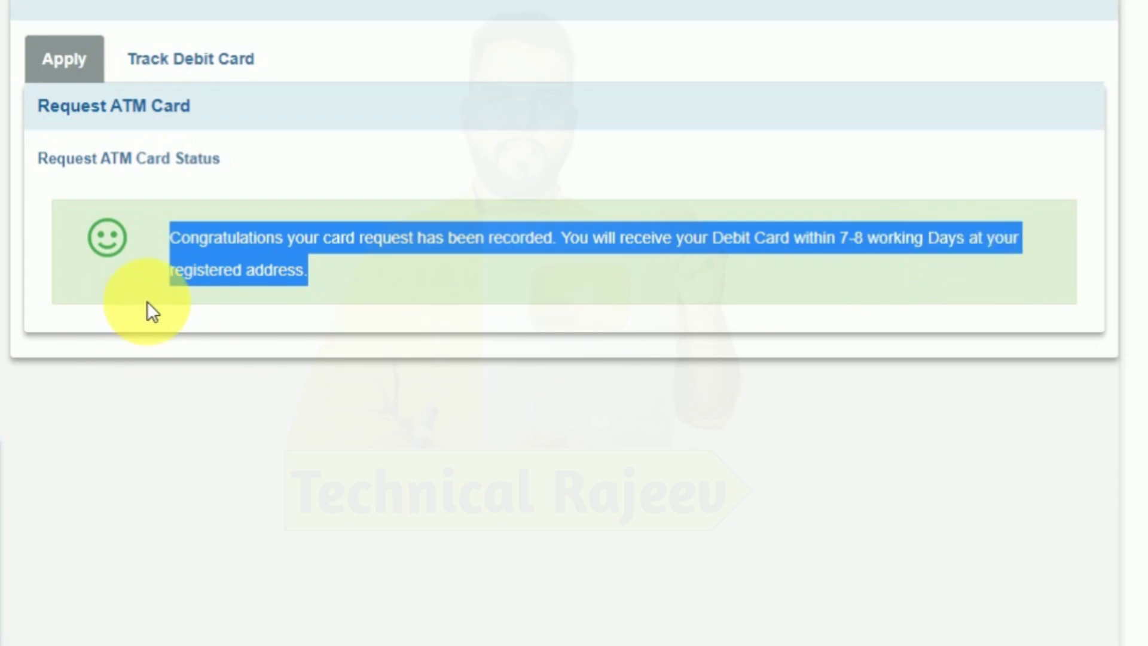
click(321, 274)
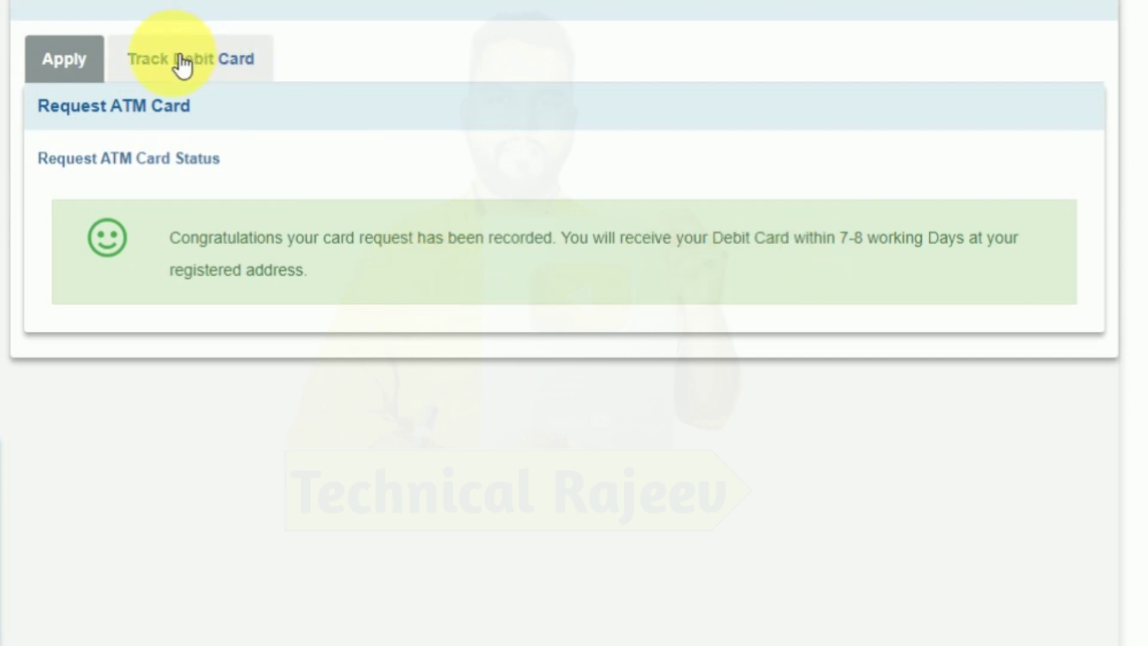
Track the debit card application for the SALERY AC account with January as the application month
click(236, 63)
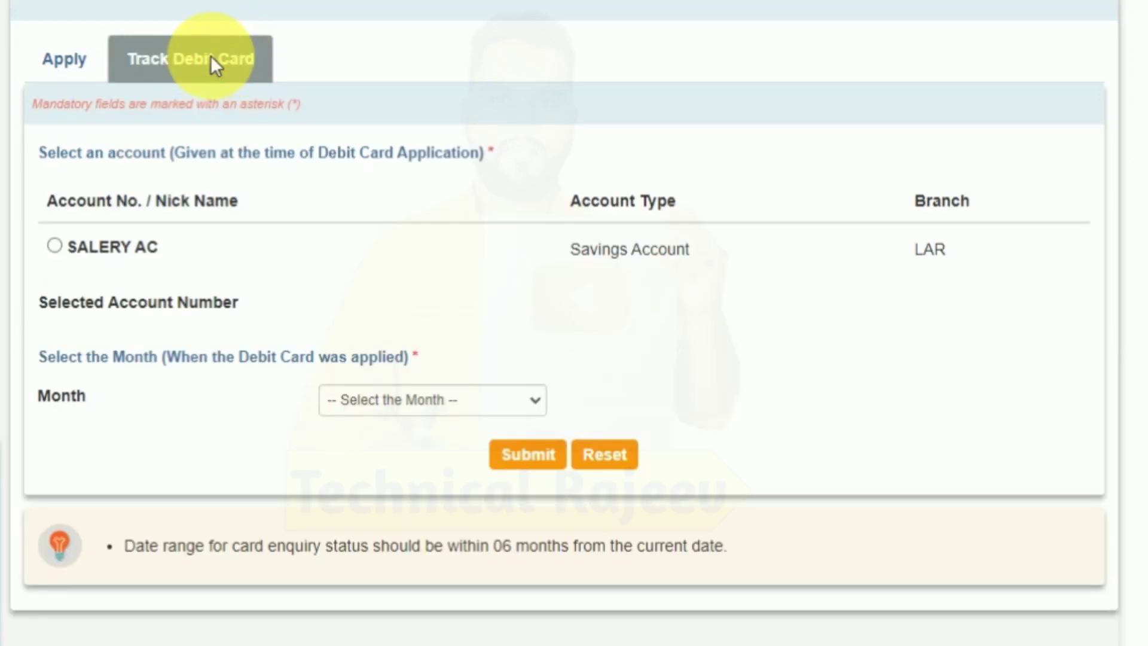
click(55, 246)
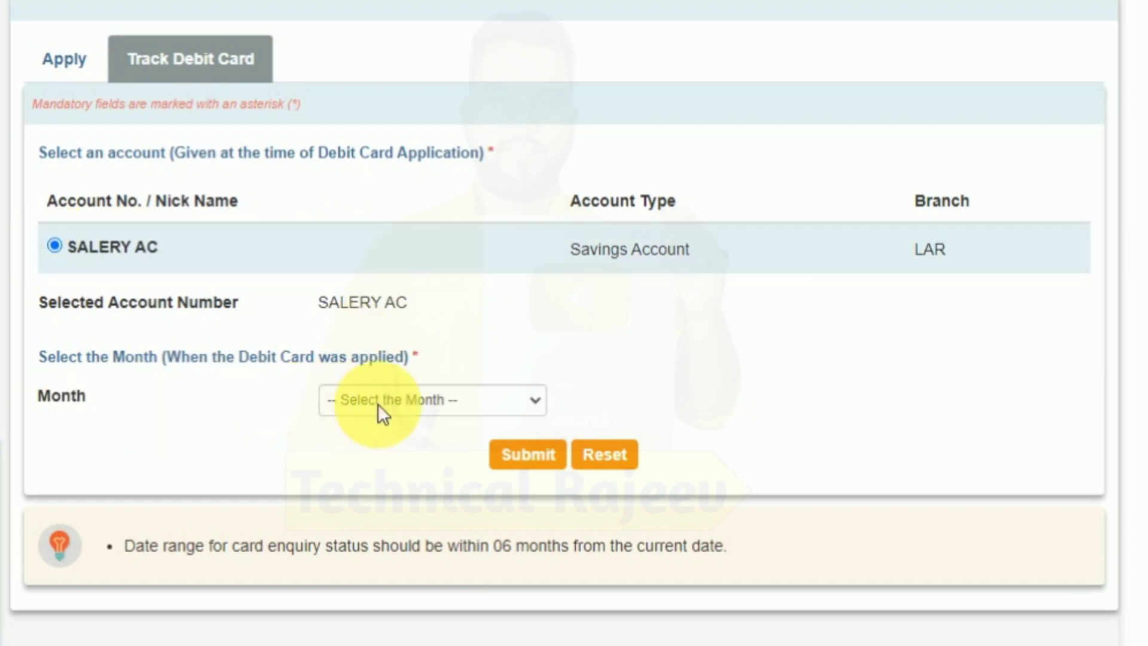
click(425, 401)
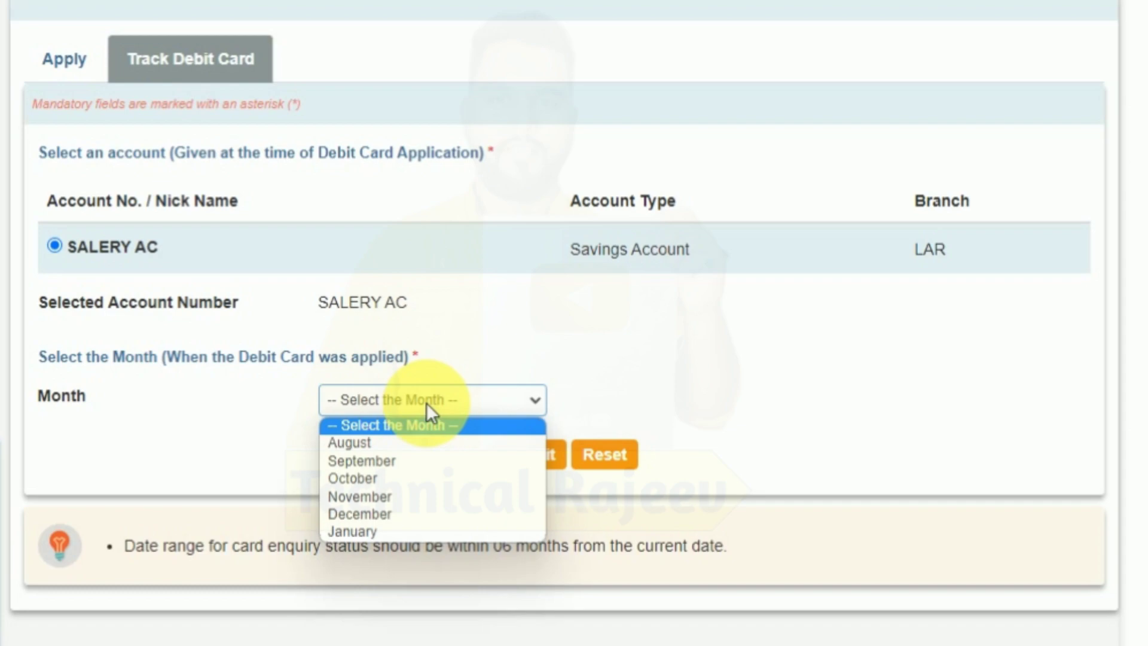
click(382, 531)
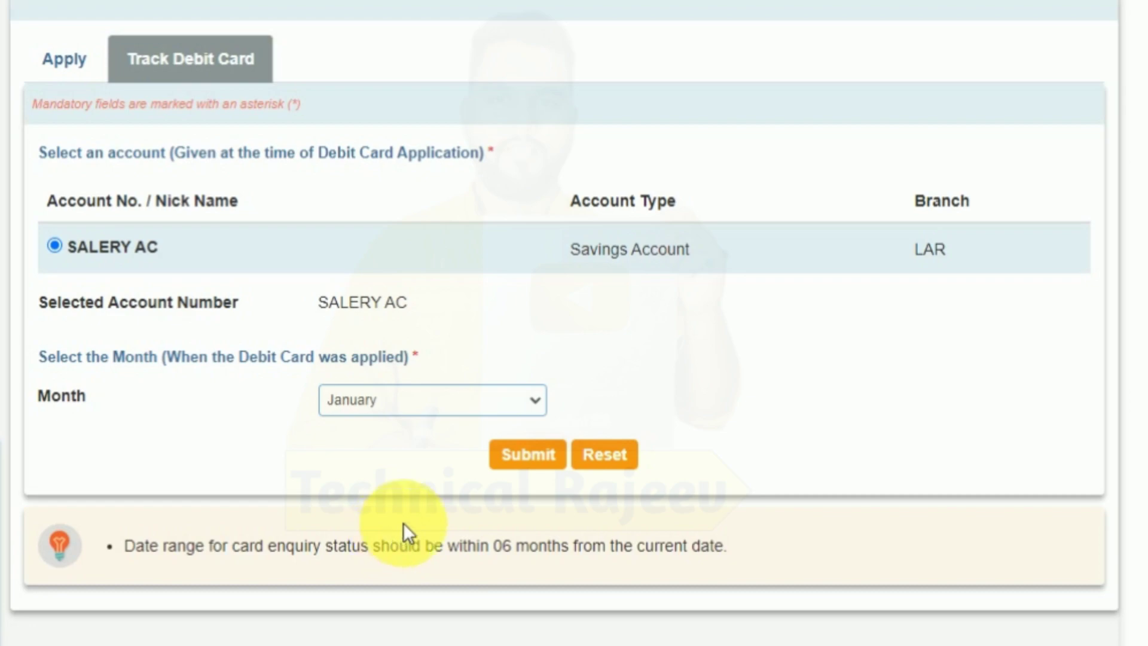
click(534, 459)
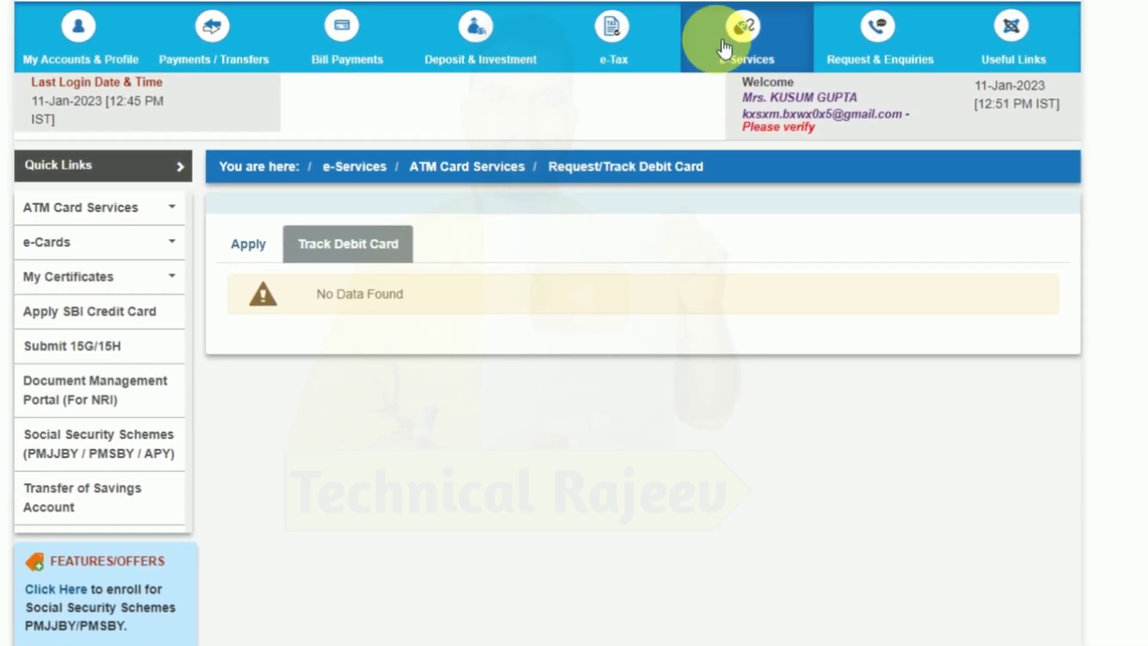
Reopen debit card tracking from the ATM card services, select the SALERY AC account, and view the selectable application months
click(721, 52)
click(735, 90)
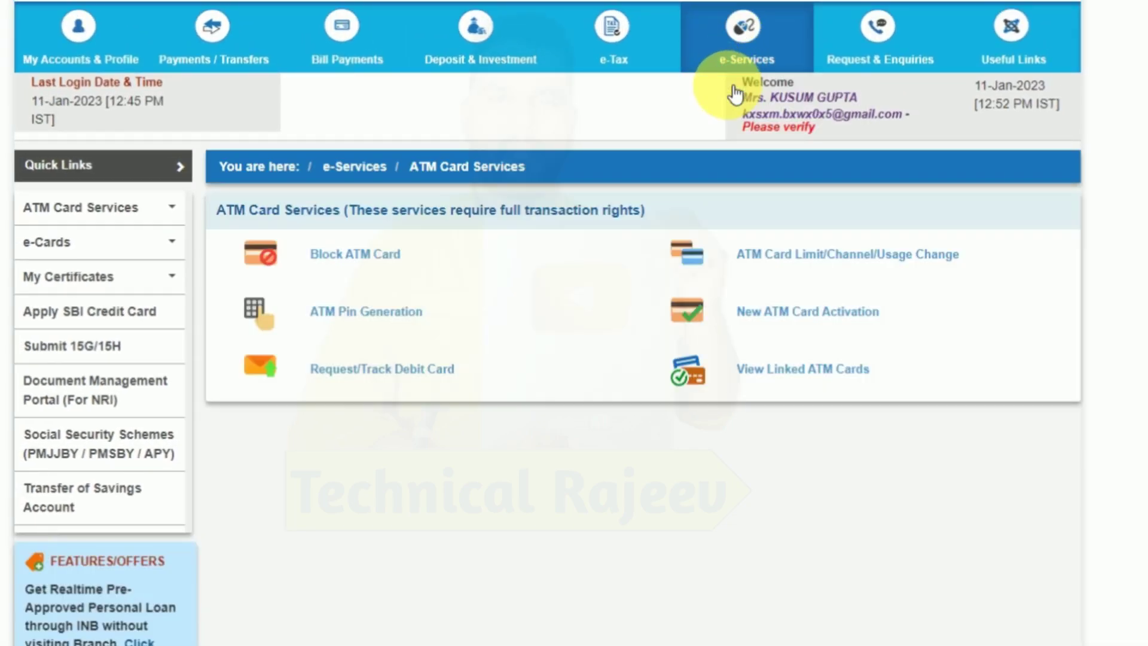
click(377, 367)
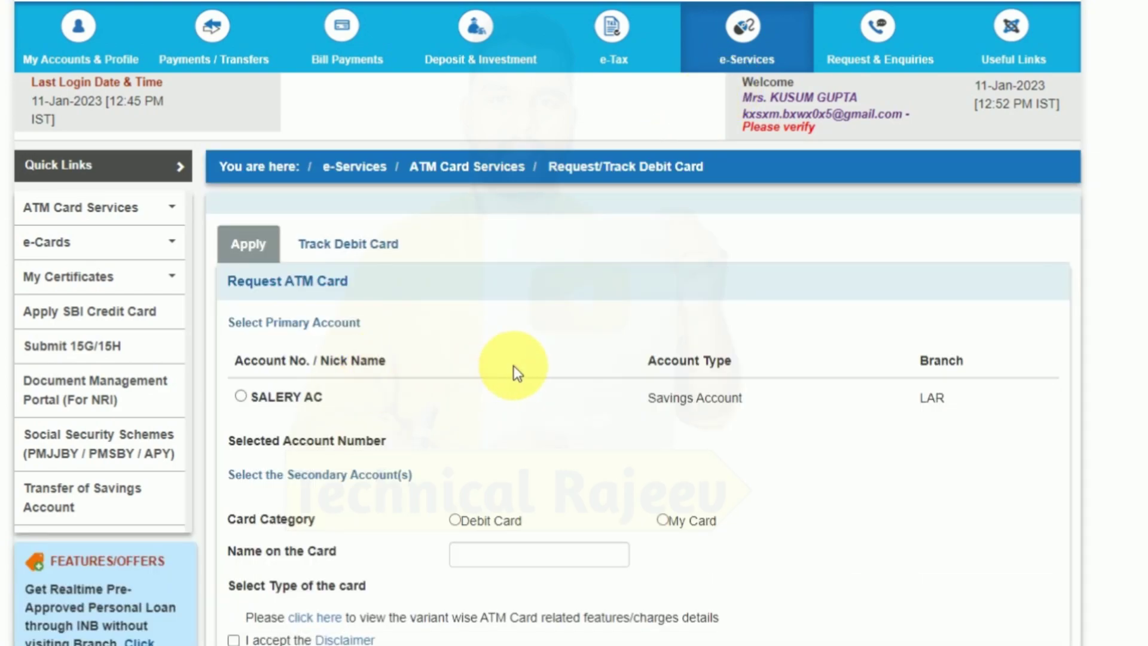
click(354, 246)
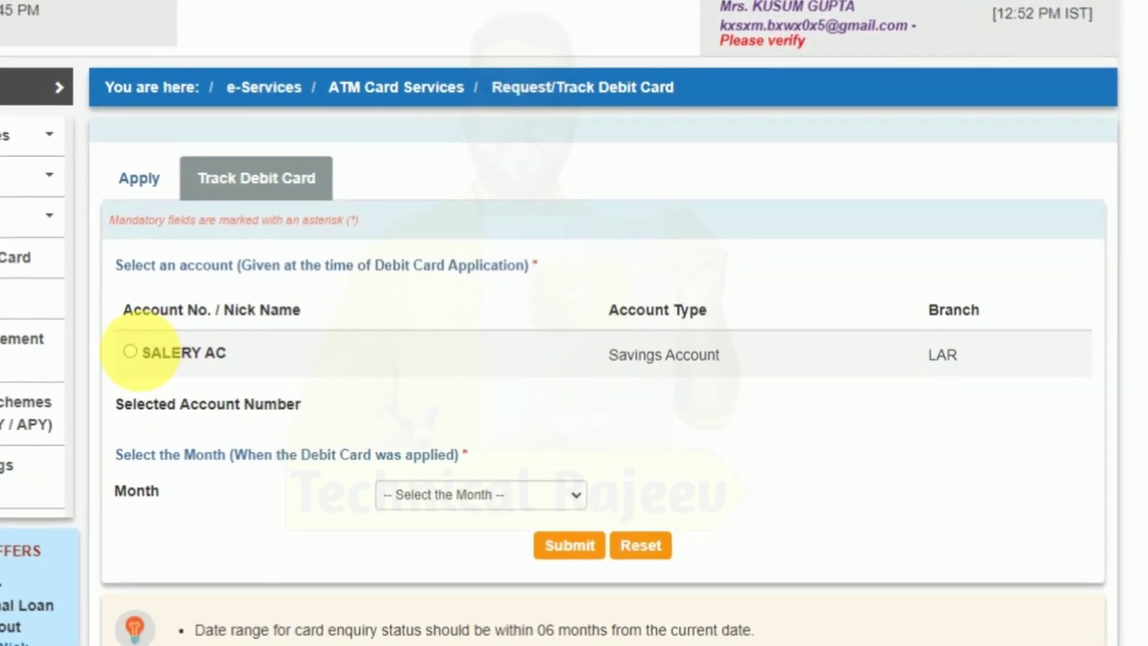
click(240, 391)
click(417, 482)
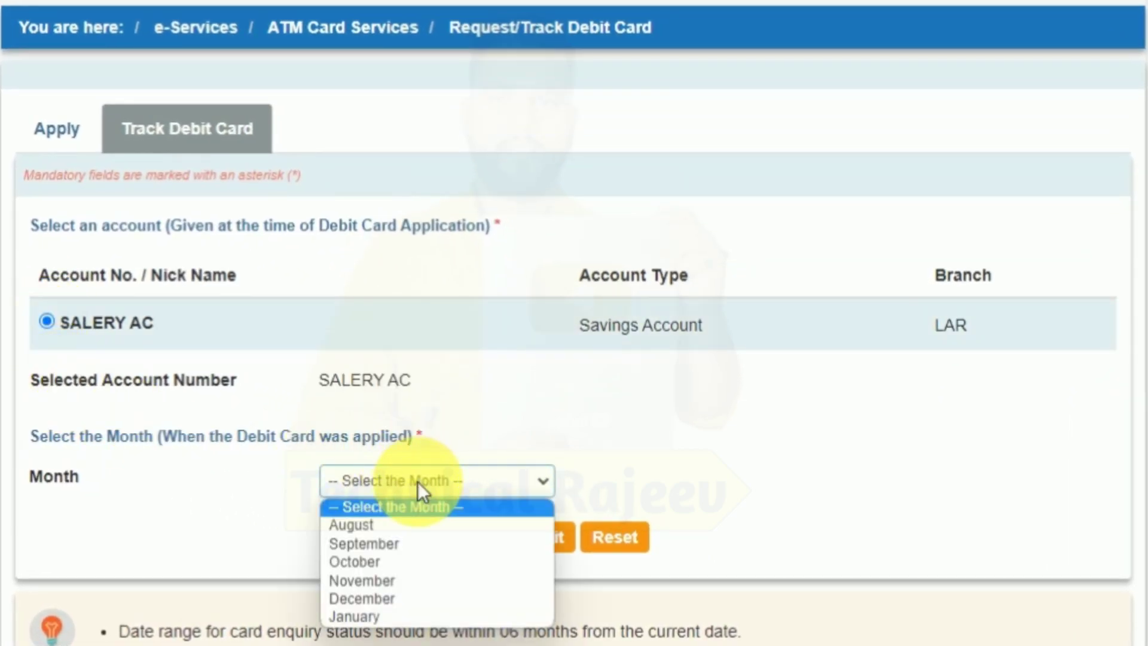
click(417, 482)
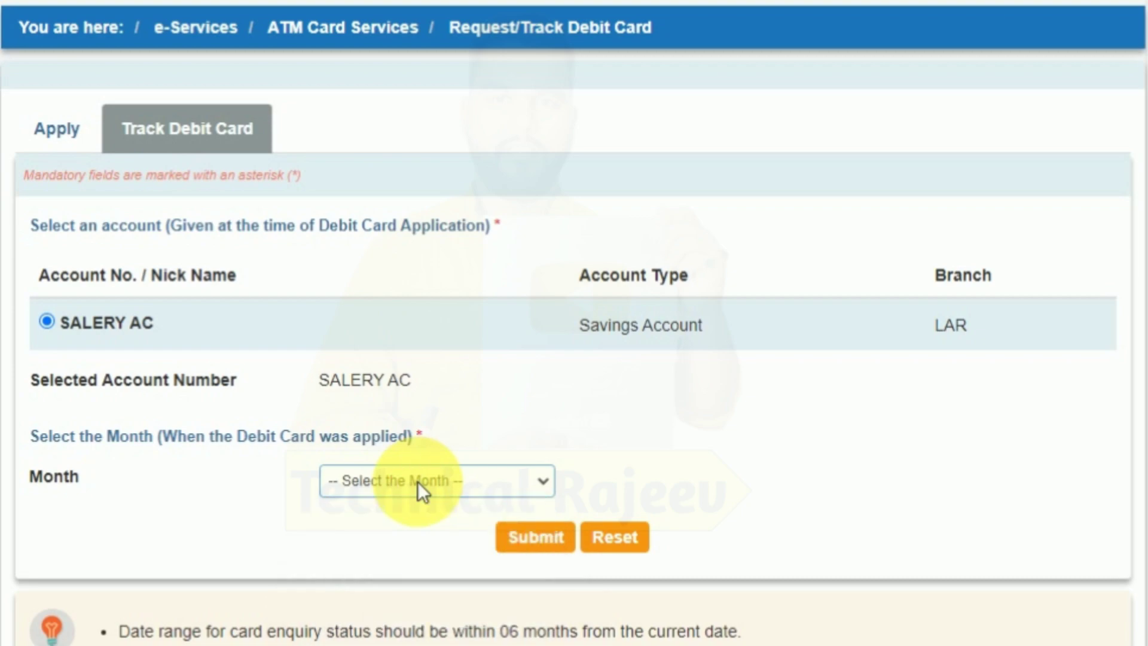